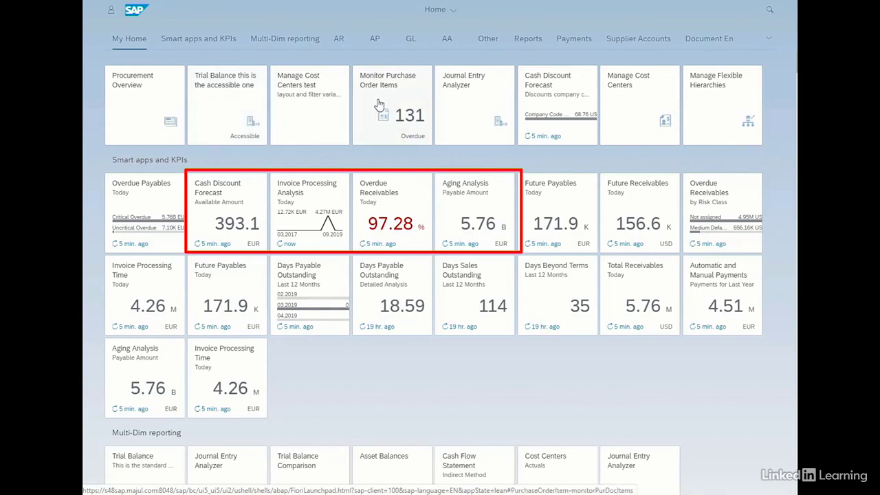
- Open the Manage Cost Centers app, return to the home page and look over its tile groups
{"action": "left_click", "coordinate": [636, 106]}
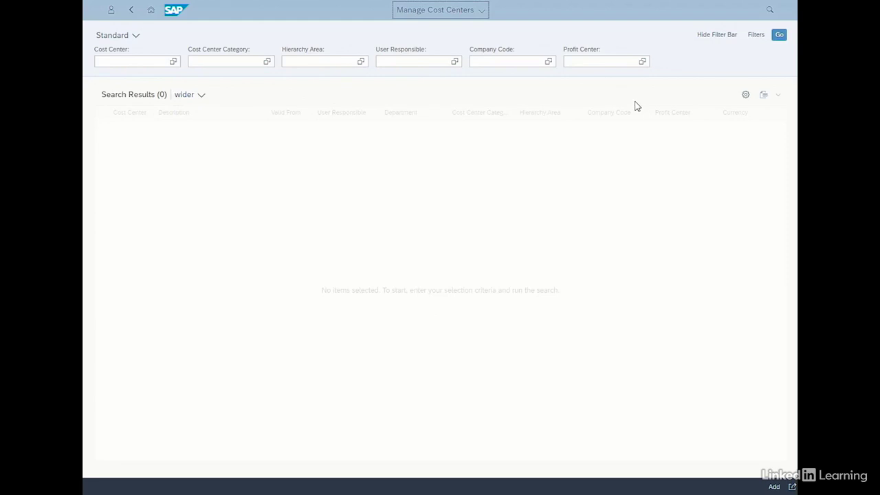
{"action": "left_click", "coordinate": [148, 12]}
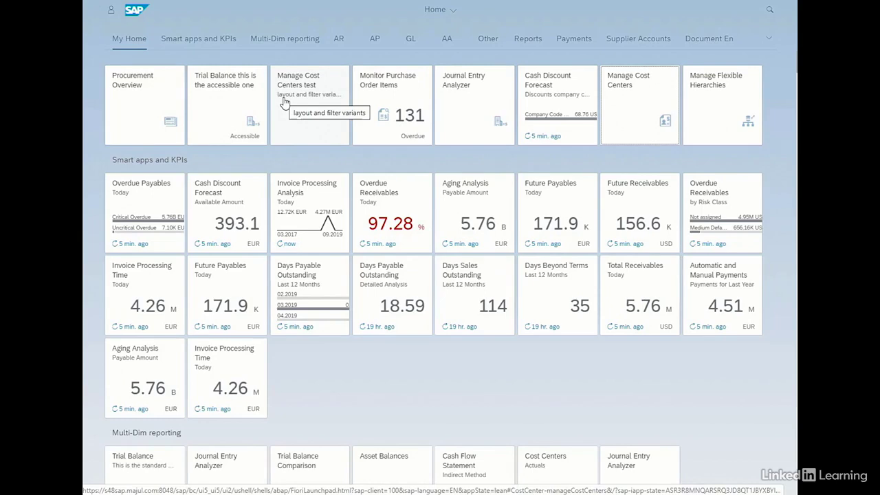
{"action": "scroll", "coordinate": [334, 144], "scroll_direction": "down", "scroll_amount": 5}
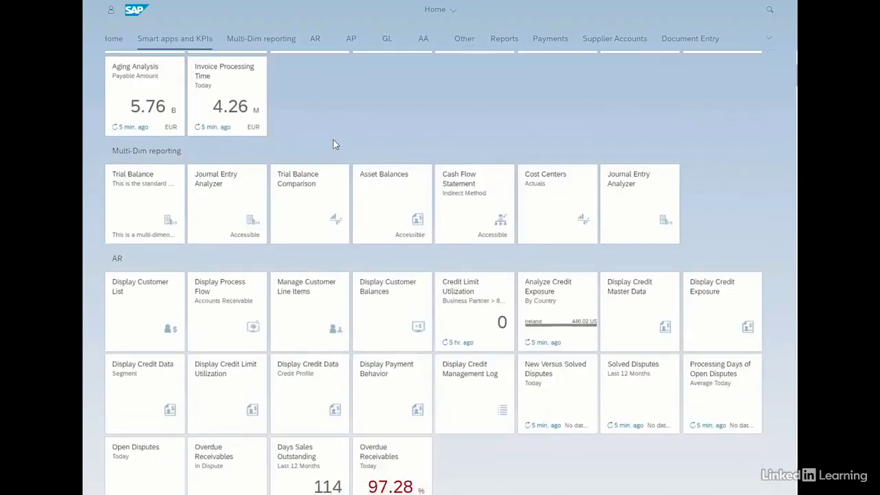
{"action": "scroll", "coordinate": [334, 144], "scroll_direction": "up", "scroll_amount": 5}
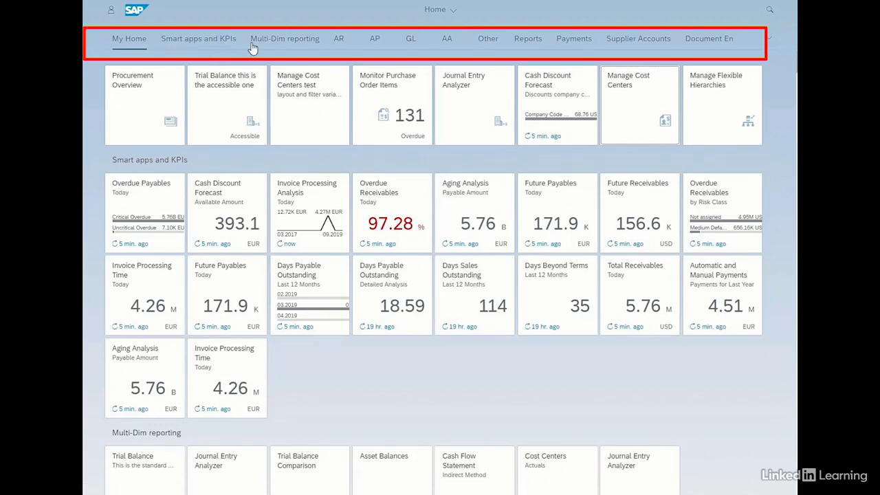
- View the AP tile group, then return to My Home from the full list of groups
{"action": "left_click", "coordinate": [375, 42]}
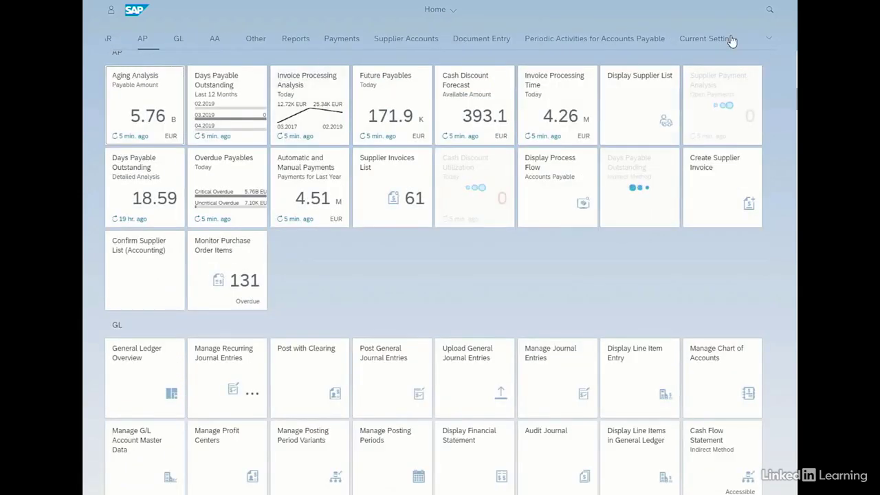
{"action": "left_click", "coordinate": [771, 43]}
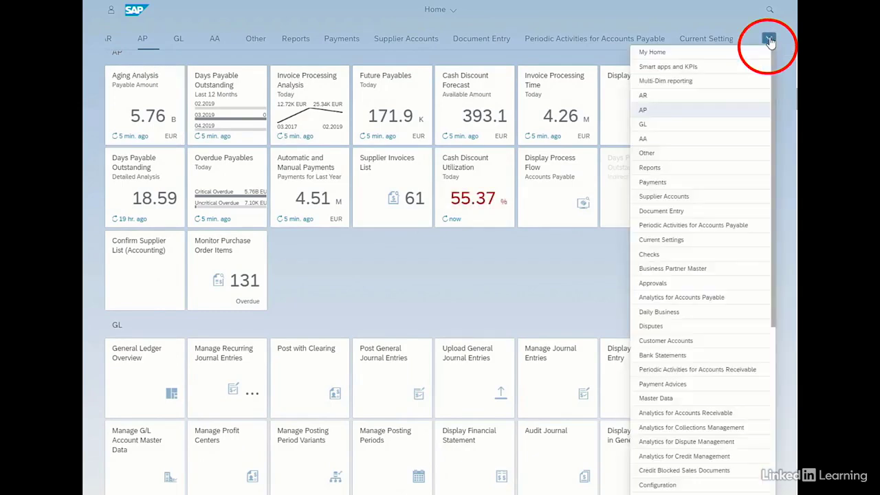
{"action": "left_click", "coordinate": [653, 52]}
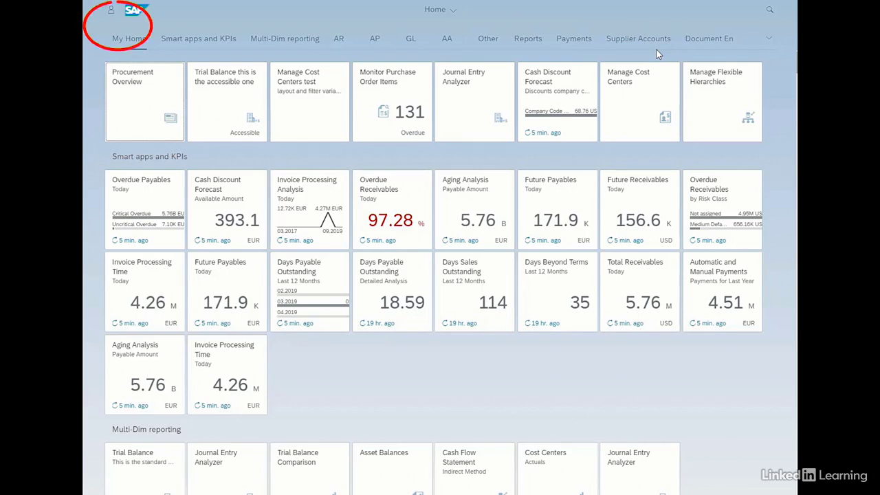
- Set the home page display to show one group at a time and save the settings
{"action": "left_click", "coordinate": [110, 13]}
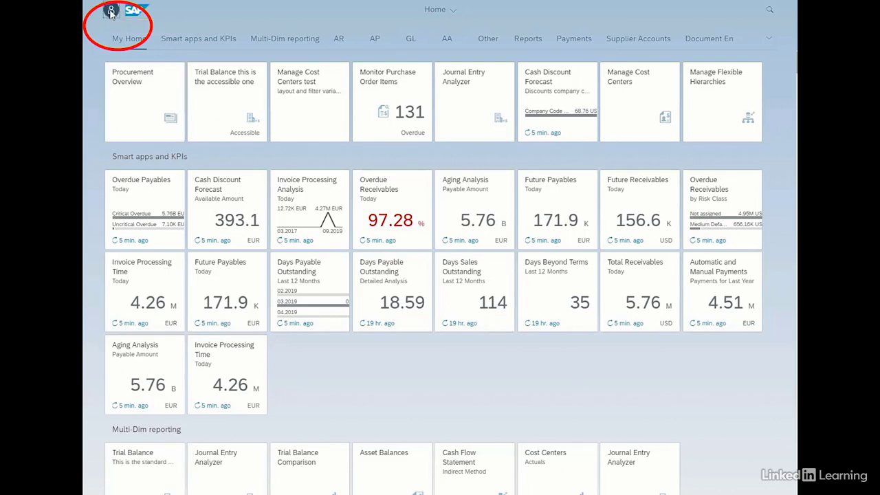
{"action": "left_click", "coordinate": [187, 109]}
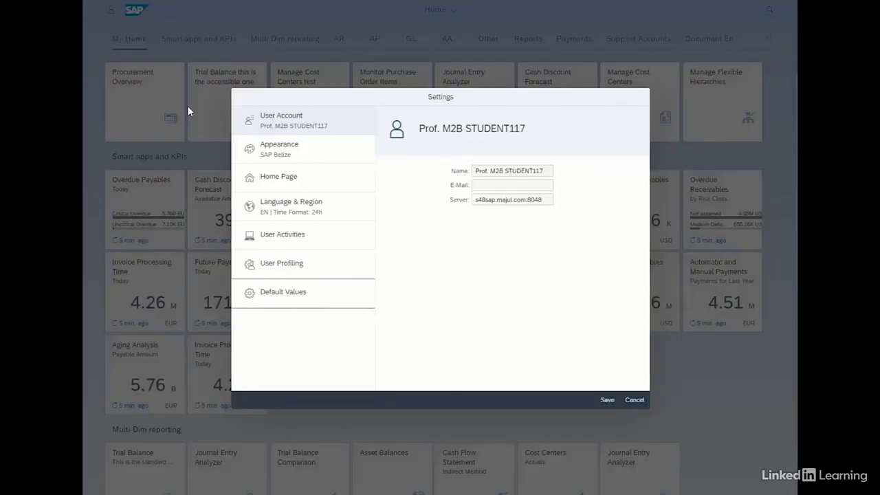
{"action": "left_click", "coordinate": [278, 179]}
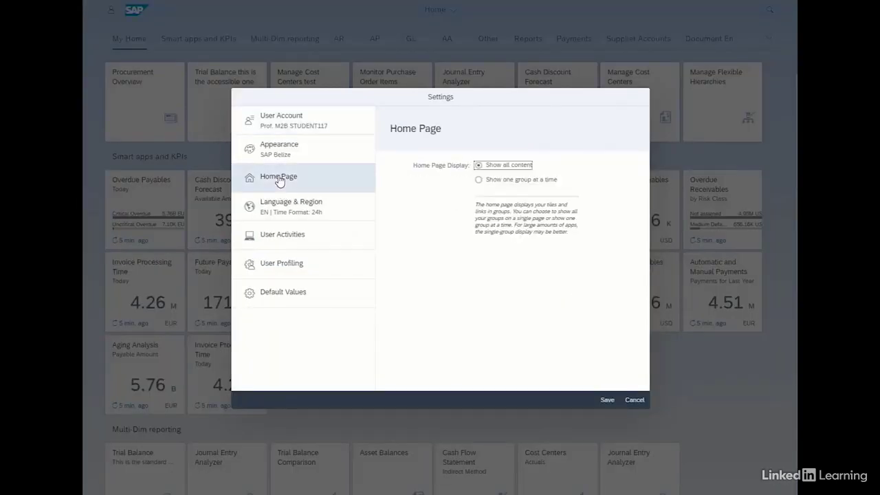
{"action": "left_click", "coordinate": [479, 181]}
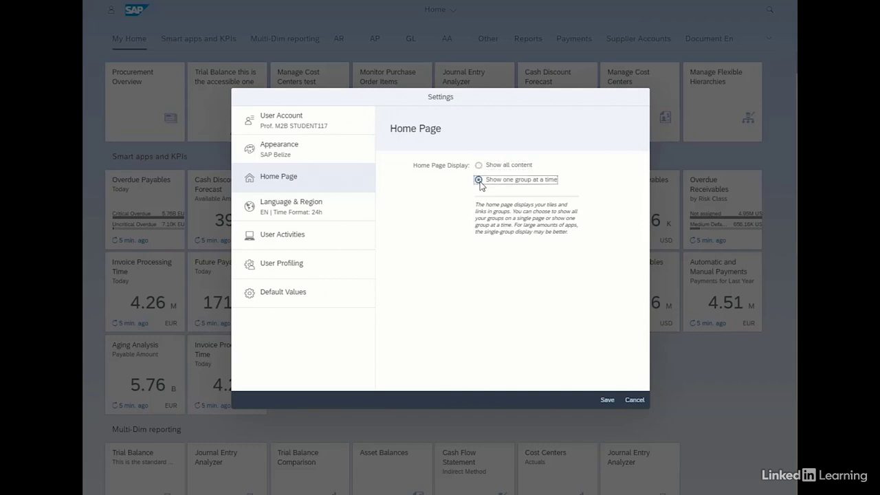
{"action": "left_click", "coordinate": [611, 402]}
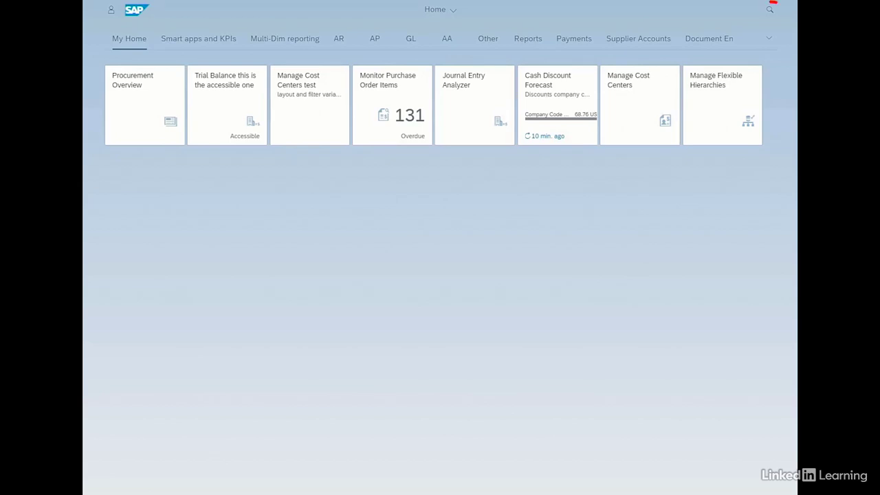
- Examine the object categories available for the home page search, then close the search
{"action": "left_click", "coordinate": [770, 15]}
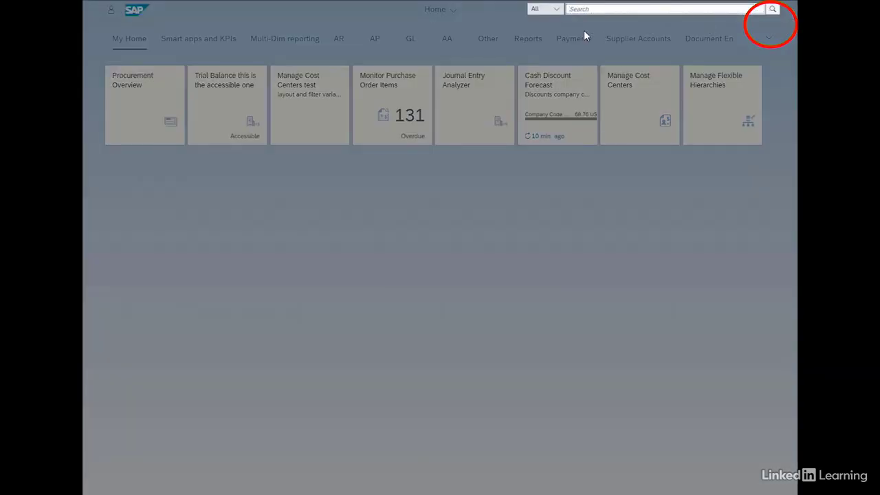
{"action": "left_click", "coordinate": [556, 9]}
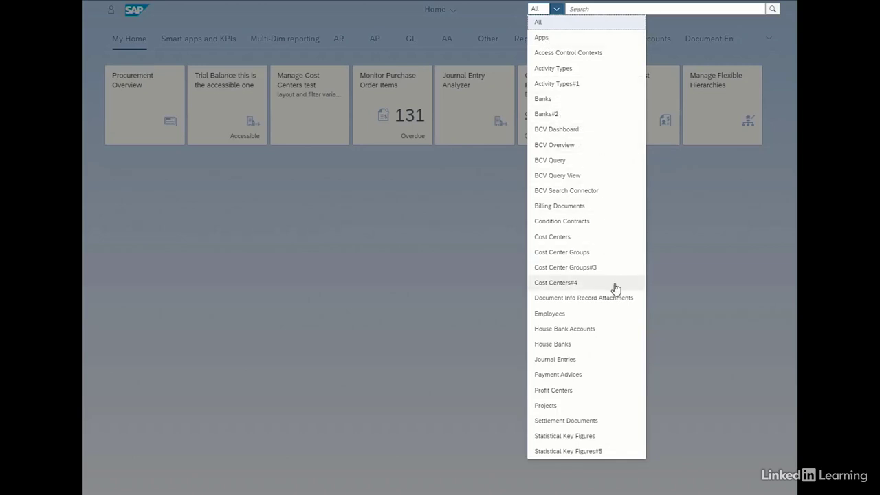
{"action": "left_click", "coordinate": [357, 10]}
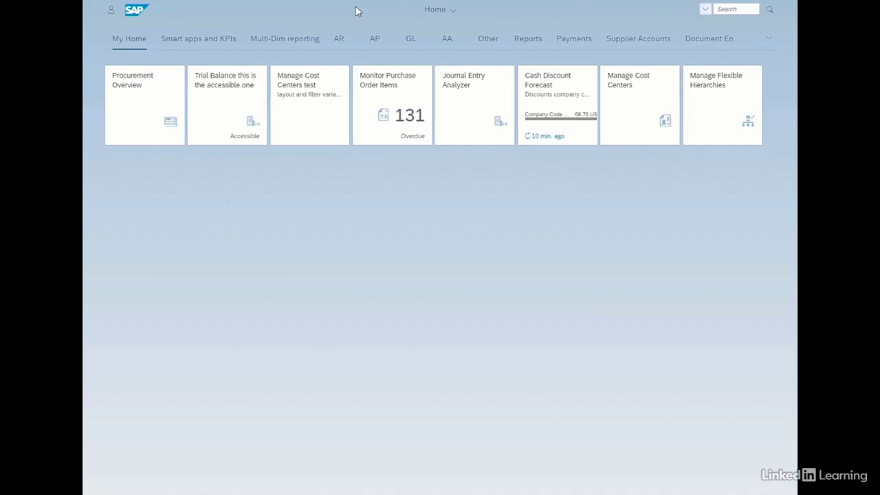
- Open the App Finder, view the Accounts Payable - Analytics catalog and switch back to all catalogs
{"action": "left_click", "coordinate": [111, 12]}
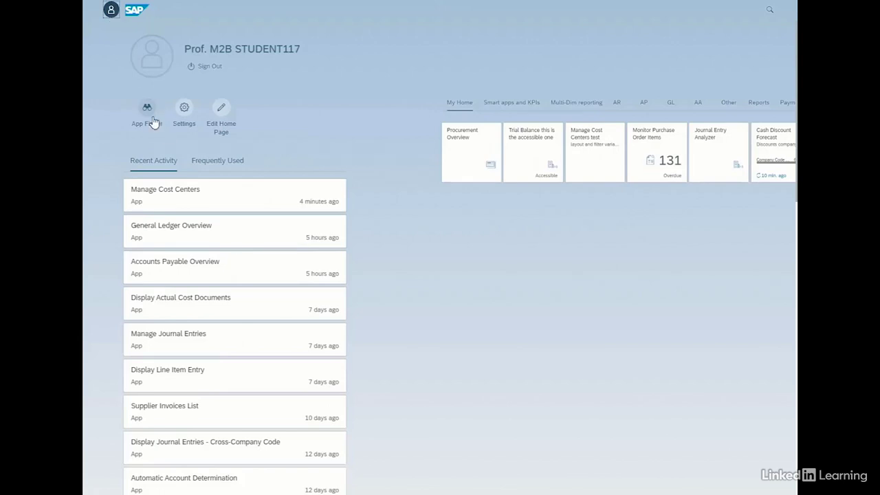
{"action": "left_click", "coordinate": [148, 116]}
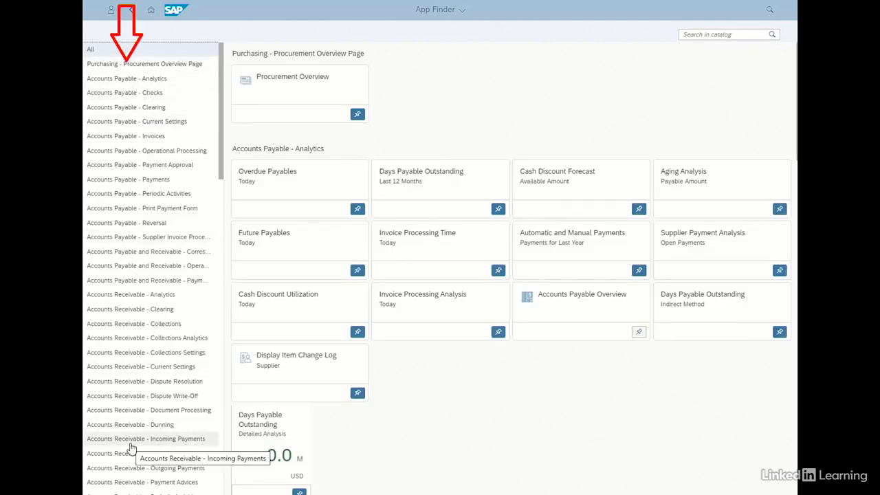
{"action": "left_click", "coordinate": [121, 79]}
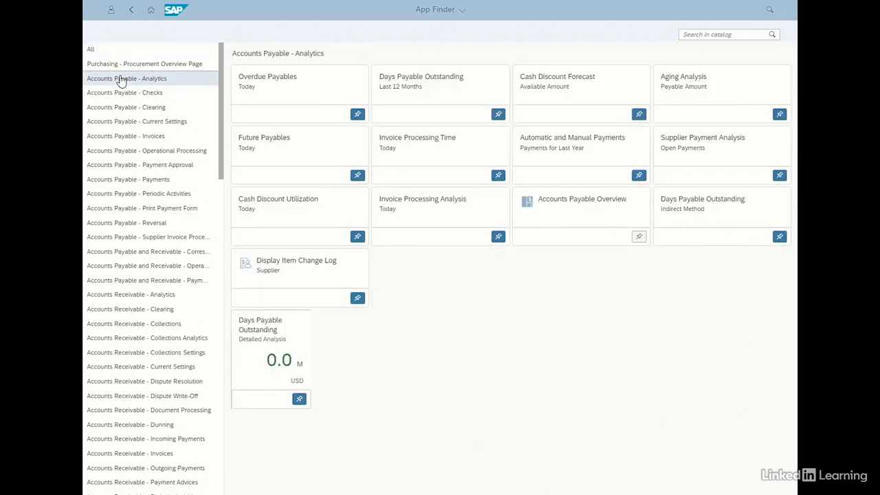
{"action": "left_click", "coordinate": [90, 49]}
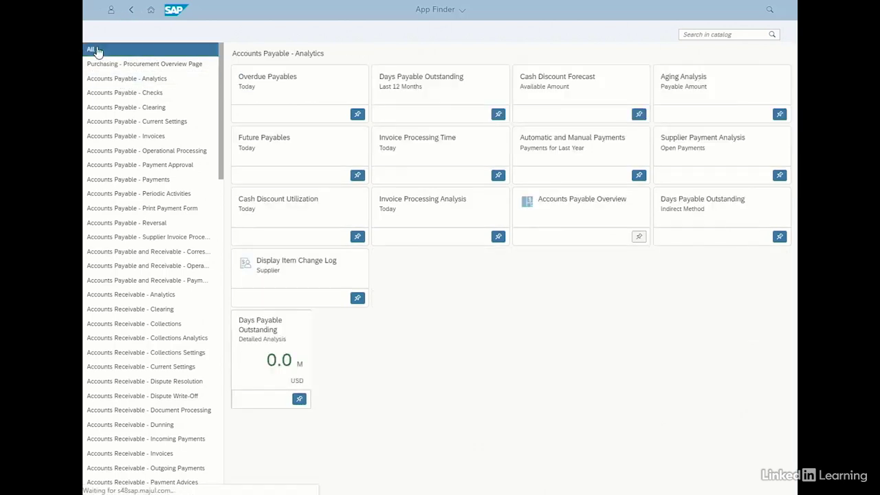
- Search the app catalog for "Trial Balance"
{"action": "left_click", "coordinate": [722, 34]}
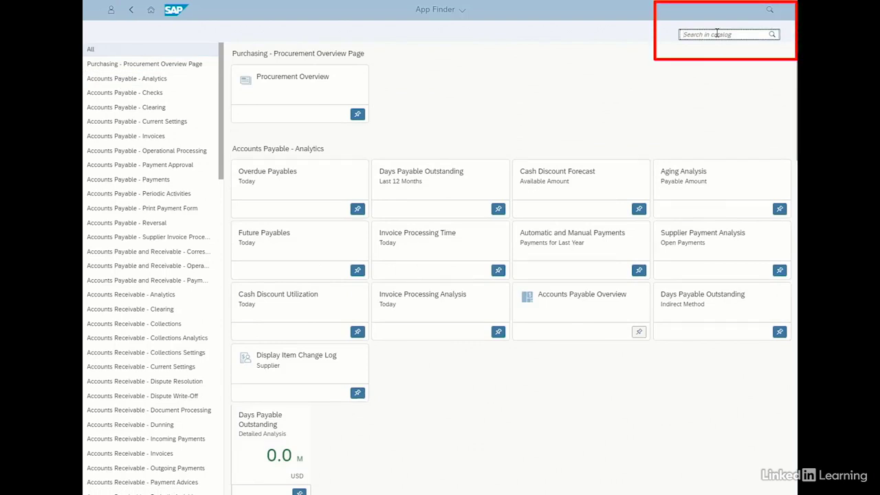
{"action": "type", "text": "Trial Balance"}
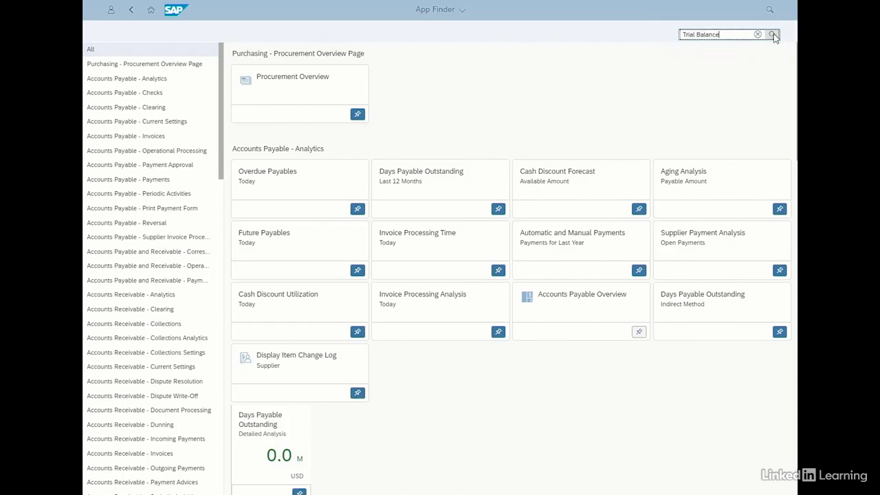
{"action": "left_click", "coordinate": [772, 34]}
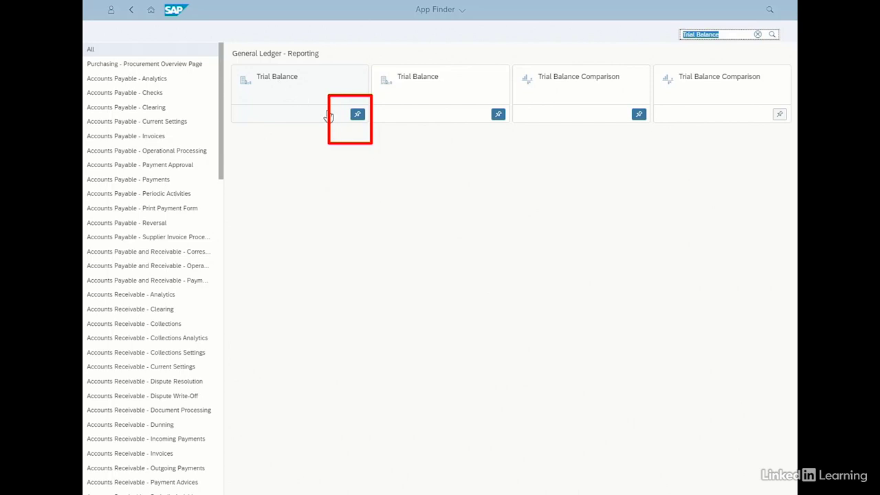
- Add the first Trial Balance app to the My Home group and return to the home page
{"action": "left_click", "coordinate": [357, 114]}
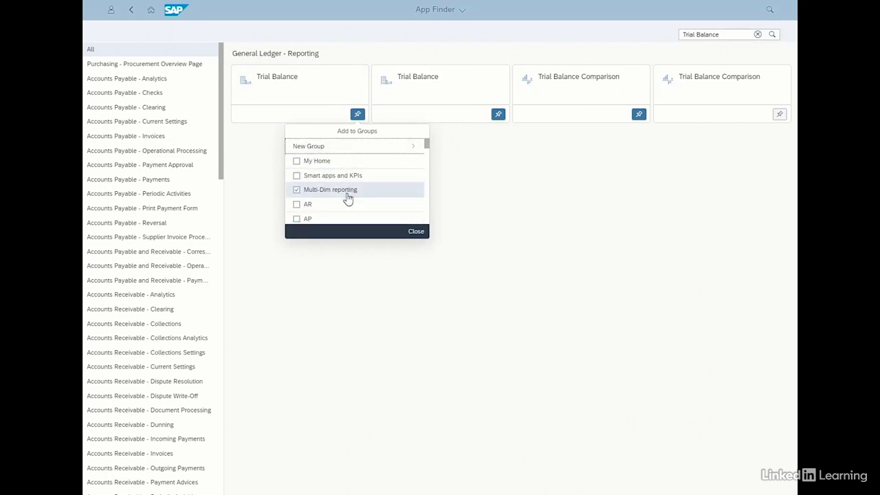
{"action": "left_click", "coordinate": [296, 162]}
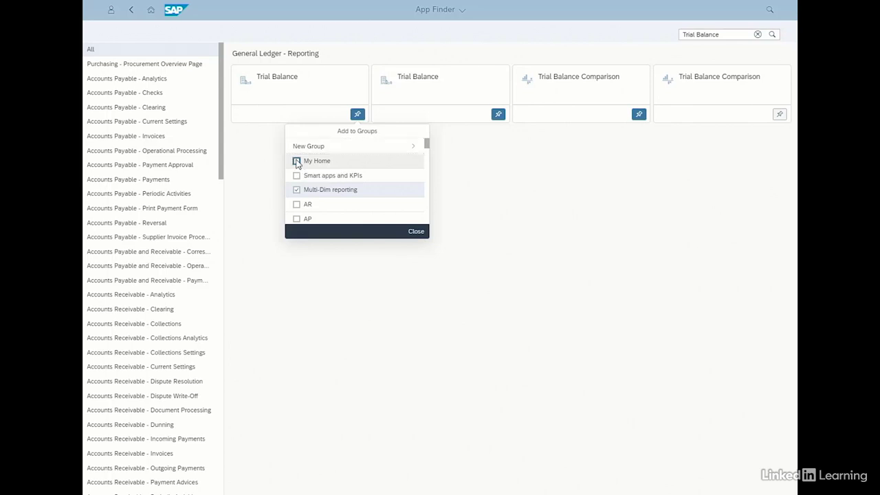
{"action": "left_click", "coordinate": [416, 233]}
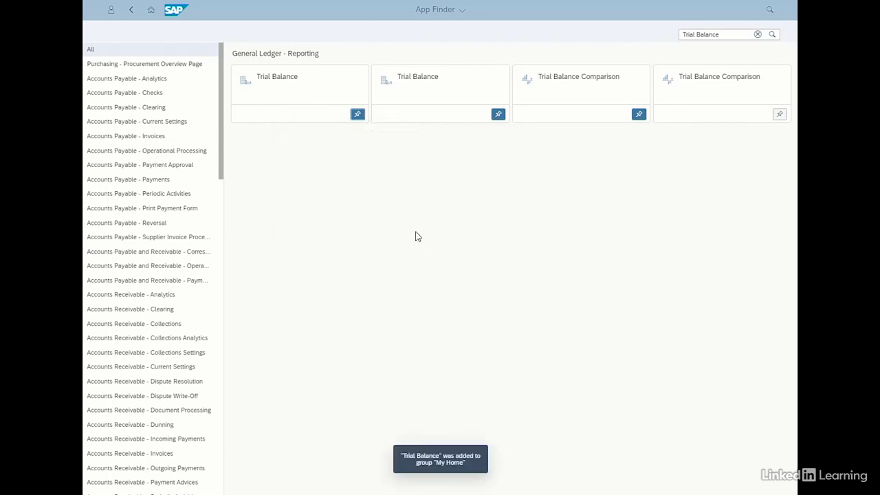
{"action": "left_click", "coordinate": [152, 15]}
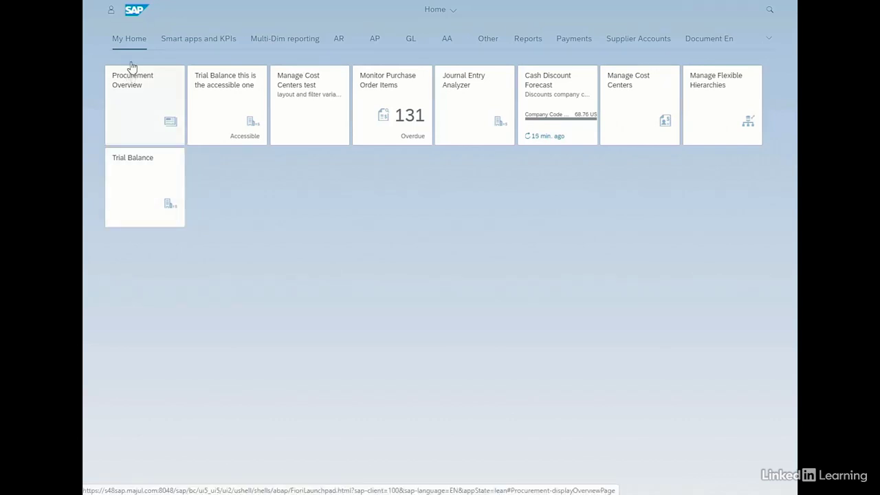
- Open the home page for editing, look over its editable tile groups and close the edit mode
{"action": "left_click", "coordinate": [110, 12]}
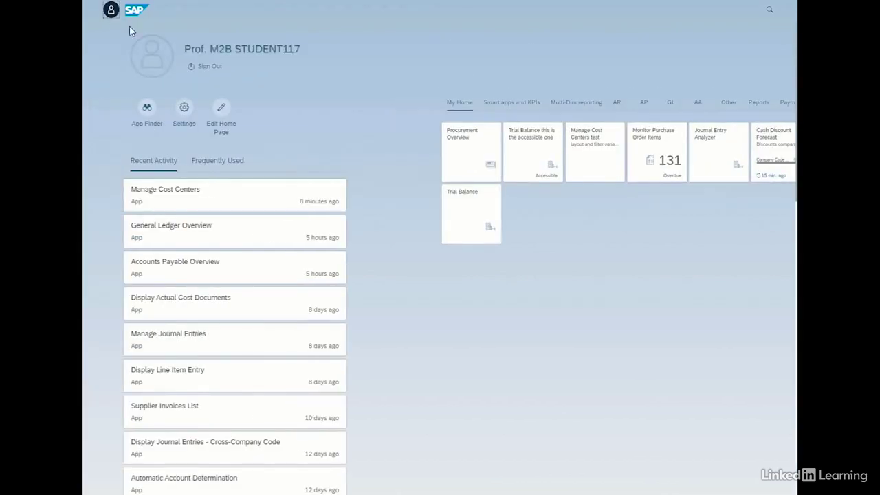
{"action": "left_click", "coordinate": [221, 108]}
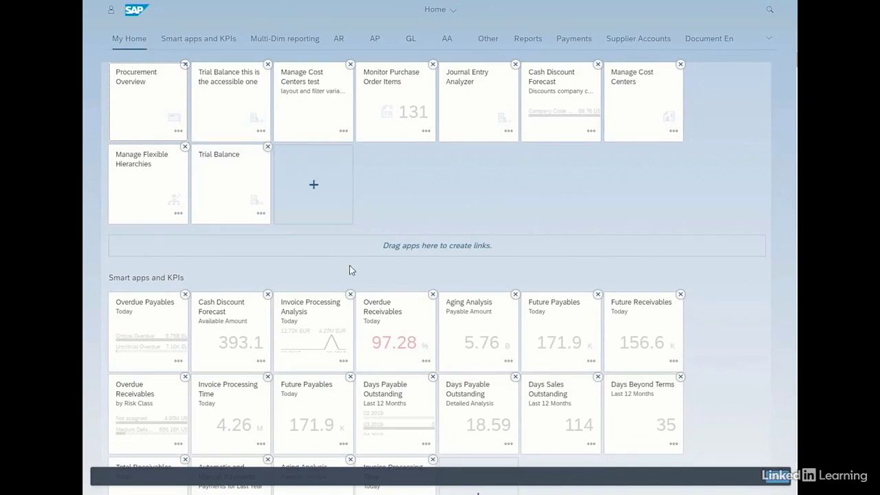
{"action": "left_click", "coordinate": [777, 477]}
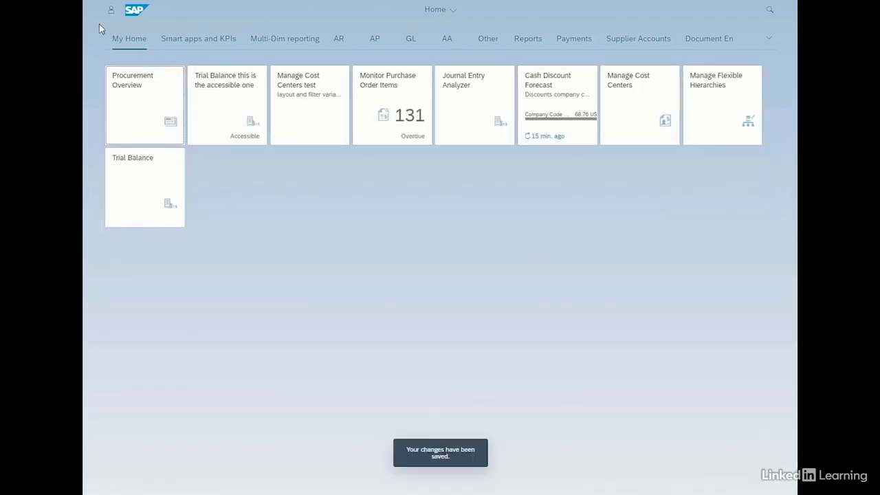
- Open the user settings and examine the appearance themes and the default value fields from Controlling to Sales and Billing
{"action": "left_click", "coordinate": [110, 11]}
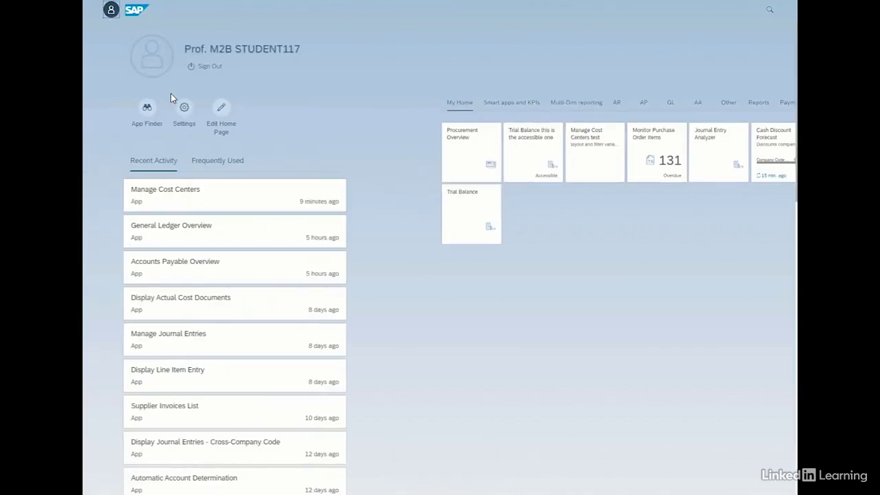
{"action": "left_click", "coordinate": [183, 107]}
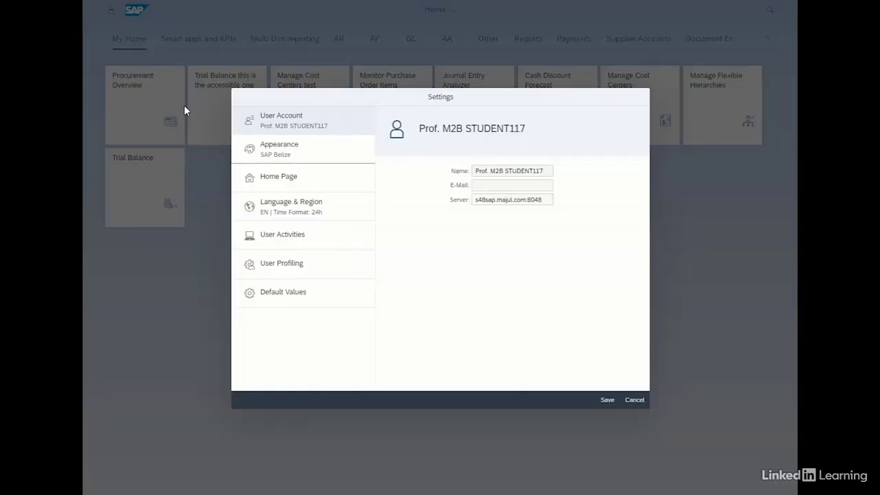
{"action": "left_click", "coordinate": [291, 154]}
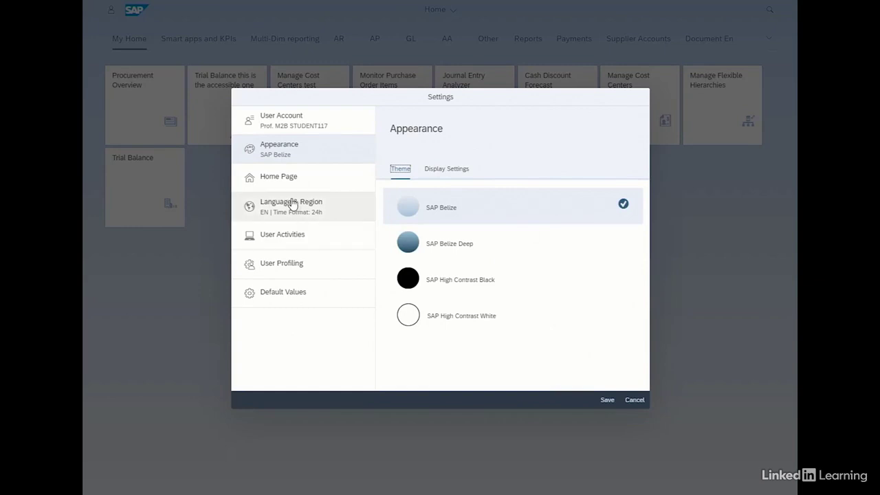
{"action": "left_click", "coordinate": [281, 295]}
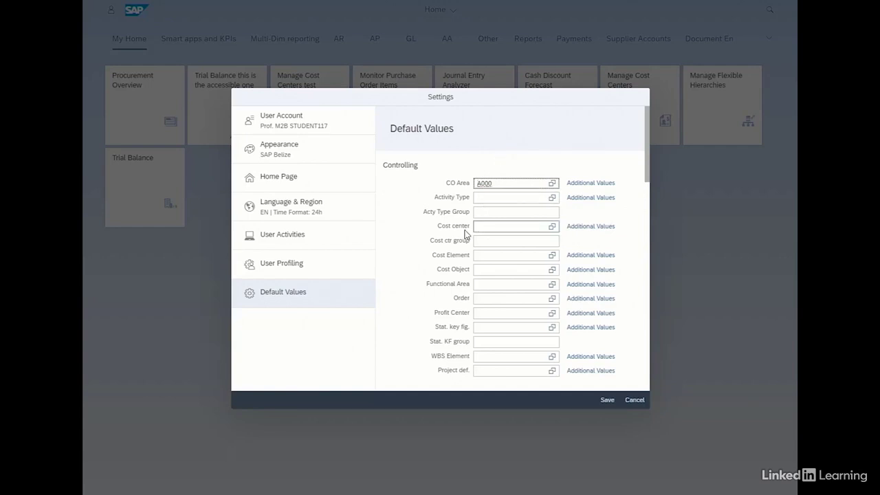
{"action": "scroll", "coordinate": [446, 237], "scroll_direction": "down", "scroll_amount": 5}
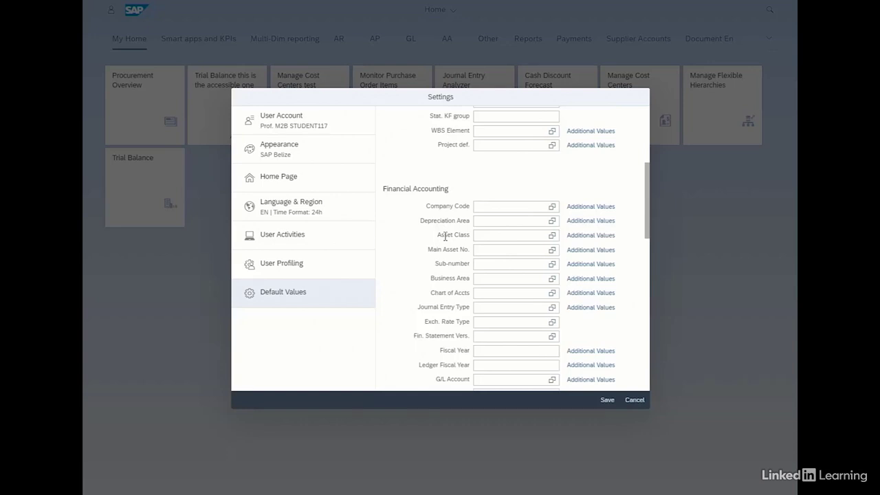
{"action": "scroll", "coordinate": [446, 236], "scroll_direction": "down", "scroll_amount": 10}
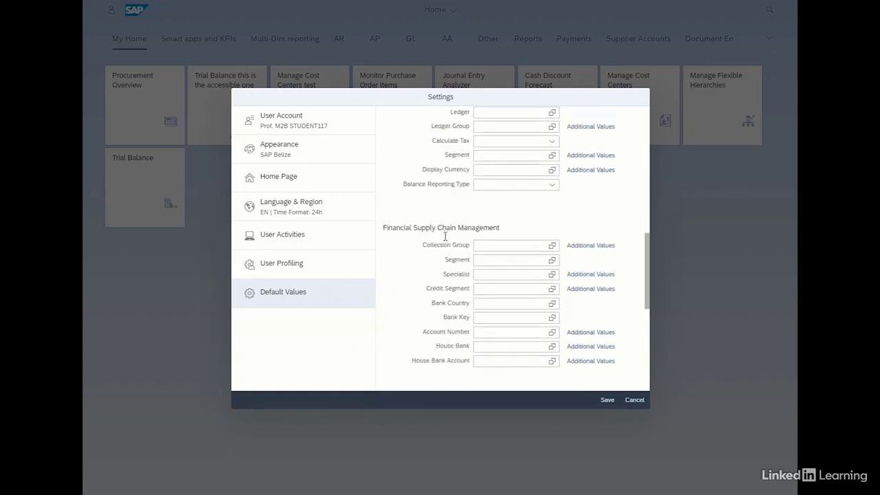
{"action": "scroll", "coordinate": [445, 236], "scroll_direction": "down", "scroll_amount": 5}
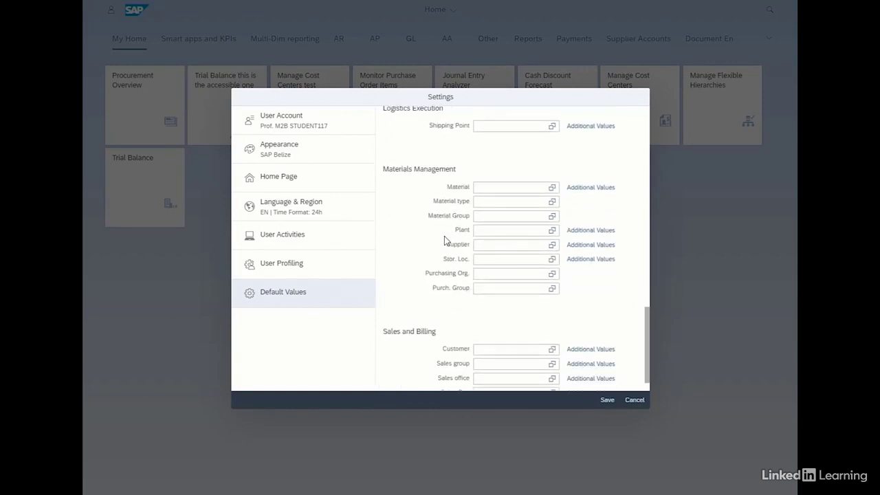